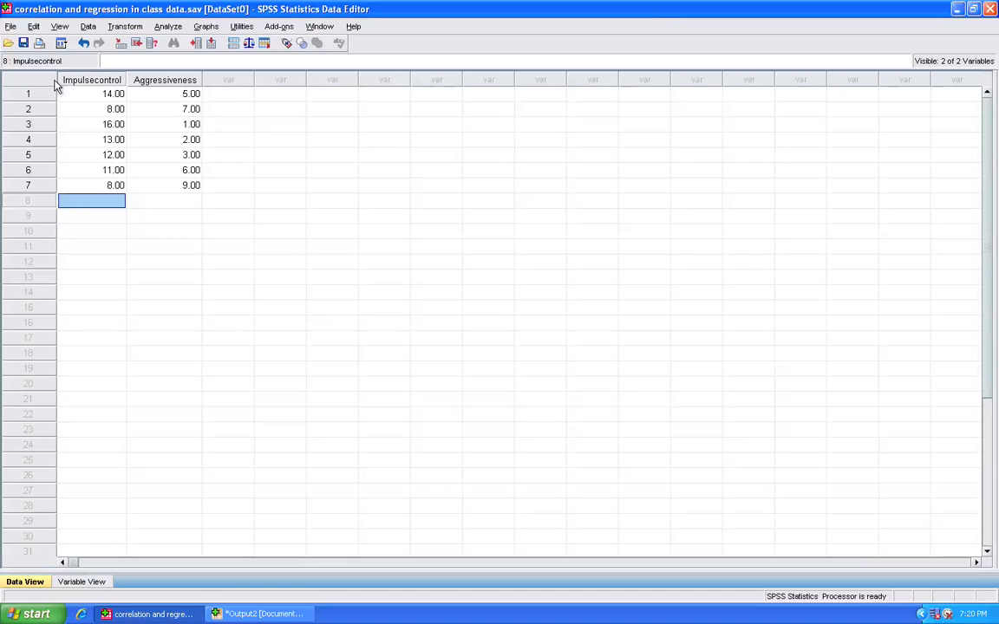
pyautogui.moveTo(87, 80); pyautogui.dragTo(153, 86)
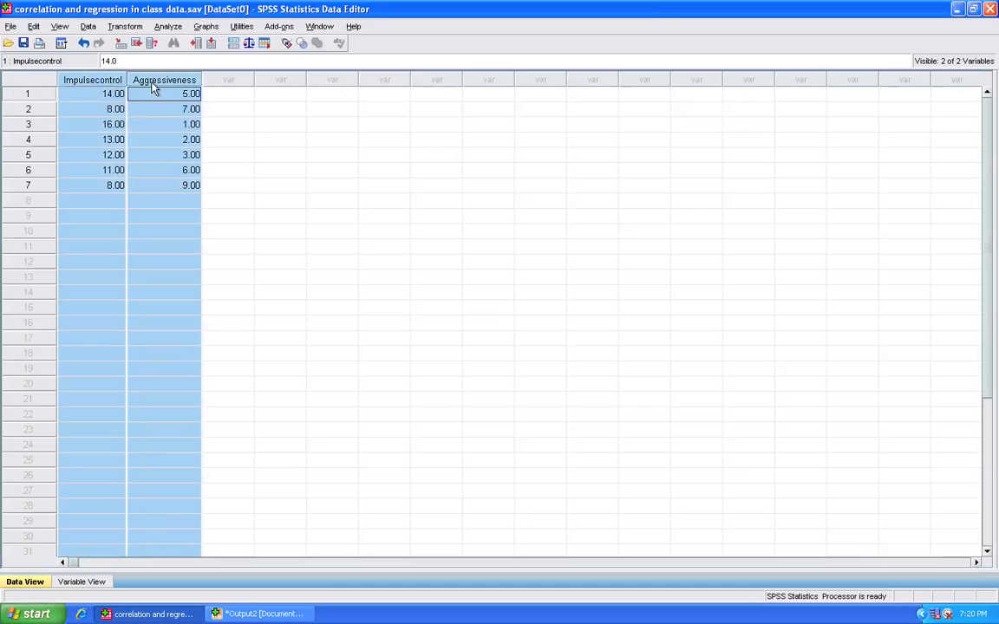
pyautogui.click(41, 94)
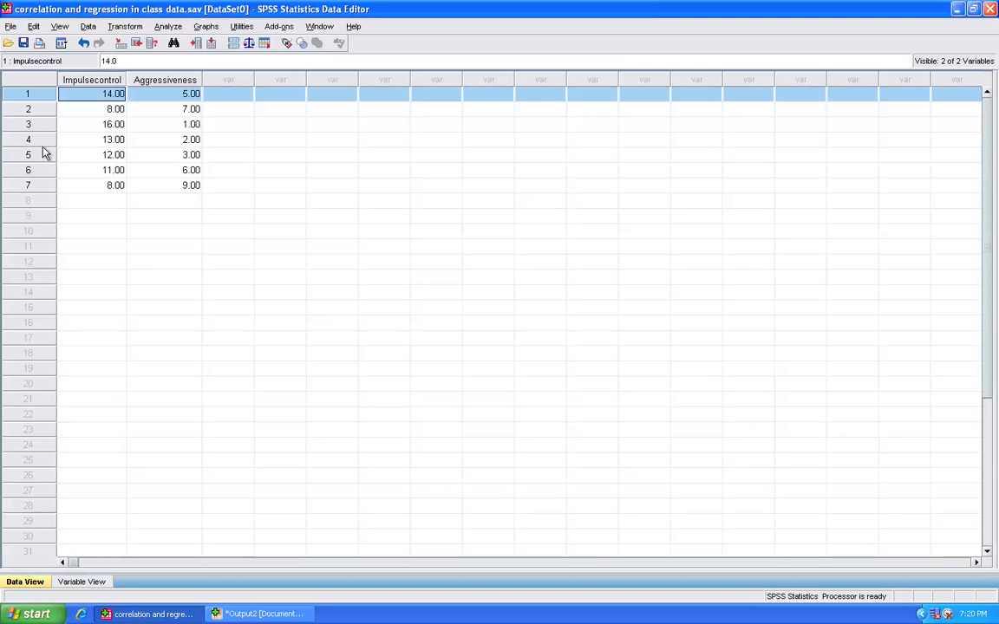
# Step: Start a linear regression with Aggressiveness as the dependent variable and Impulse Control as the independent variable
pyautogui.click(169, 27)
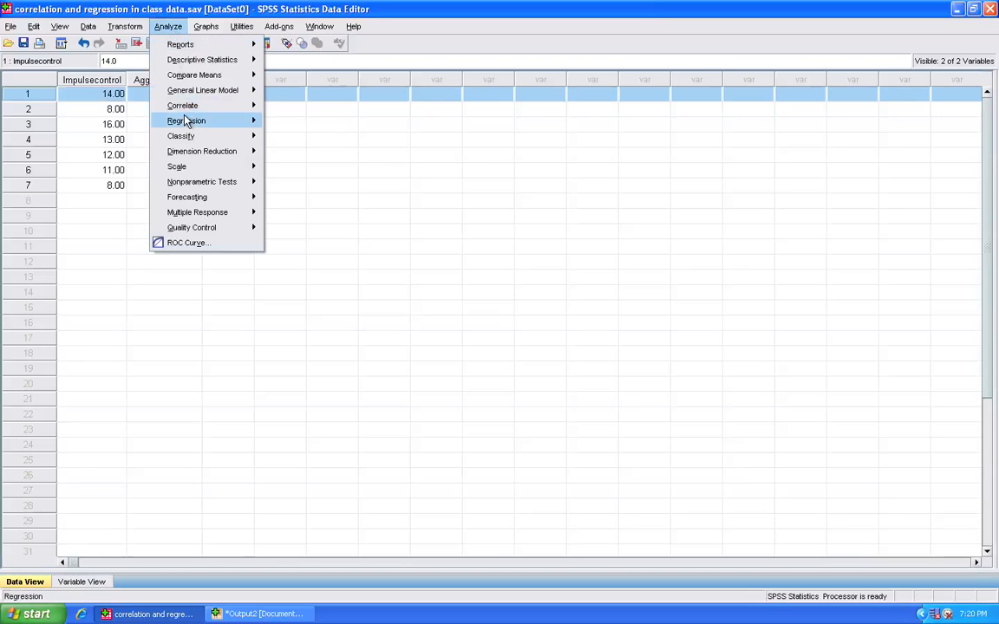
pyautogui.moveTo(183, 121)
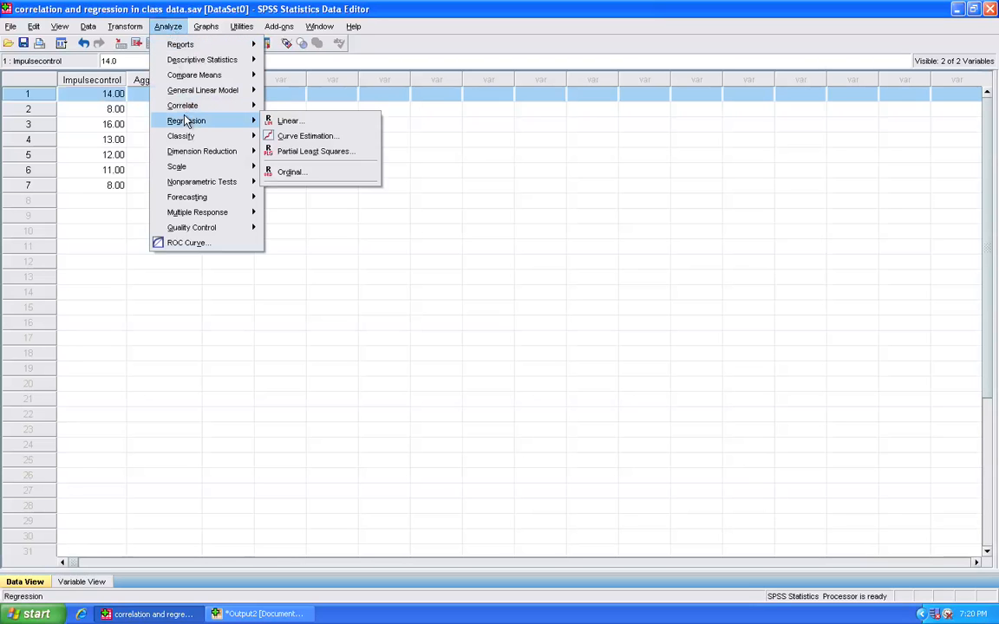
pyautogui.click(294, 125)
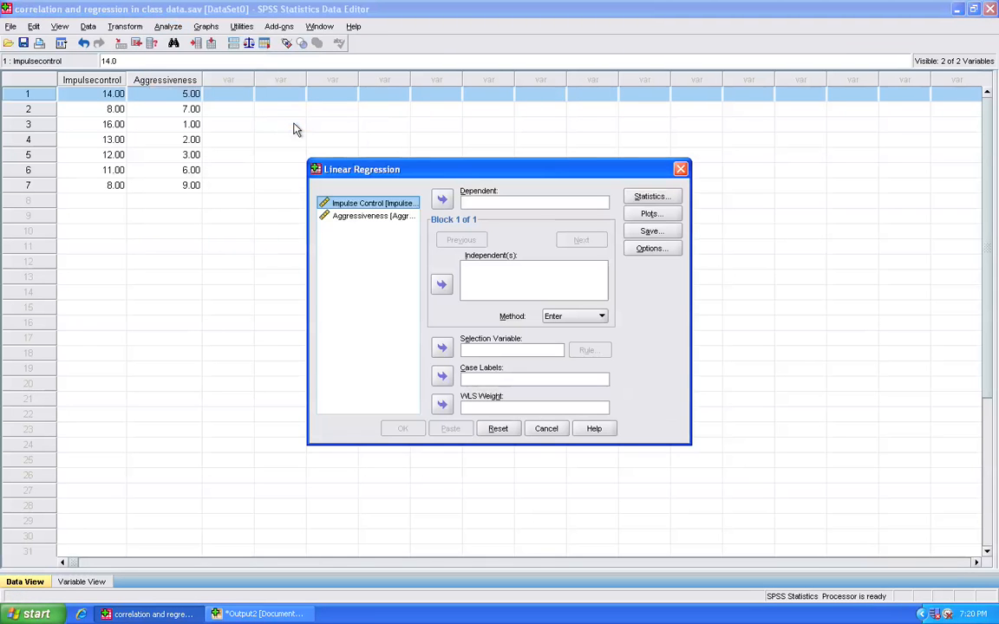
pyautogui.click(365, 220)
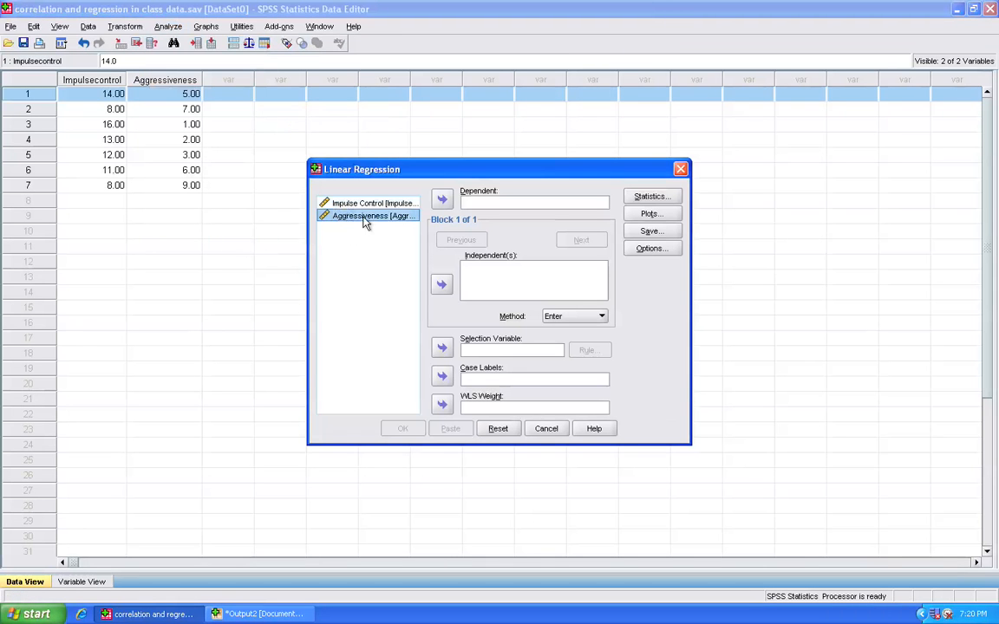
pyautogui.click(442, 202)
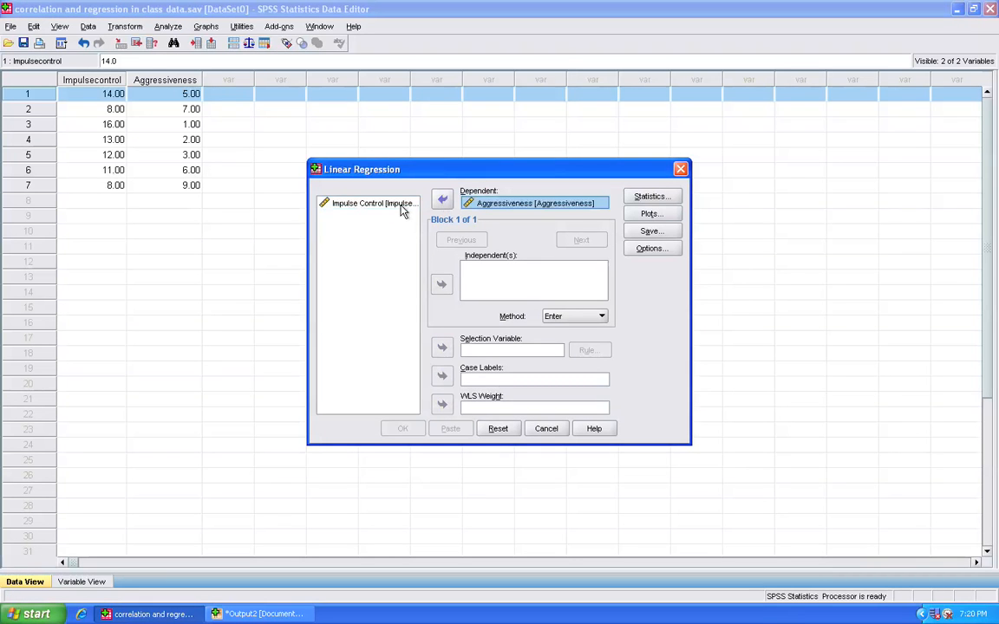
pyautogui.click(401, 206)
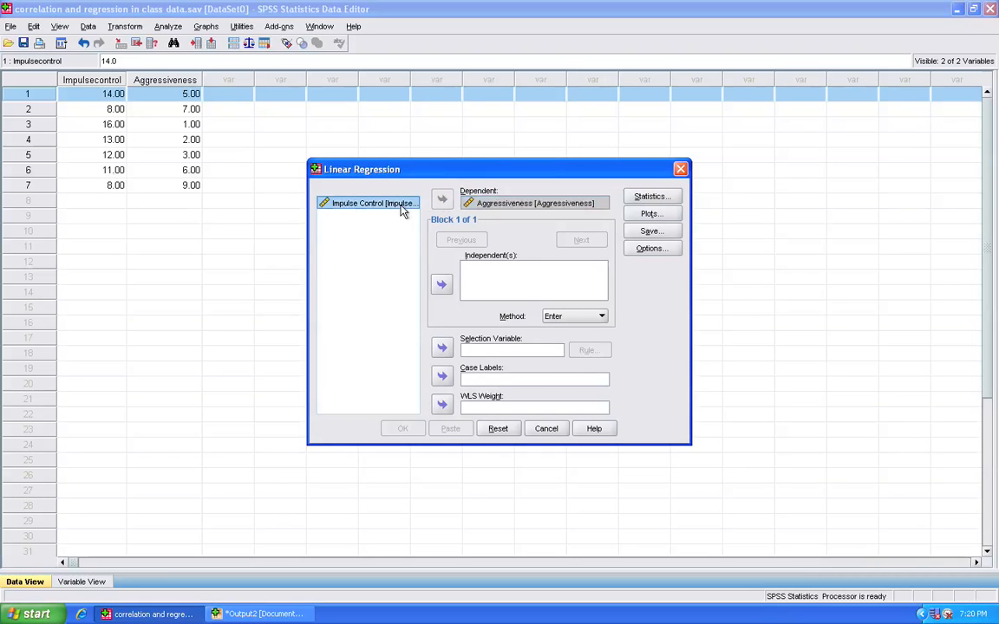
pyautogui.click(442, 286)
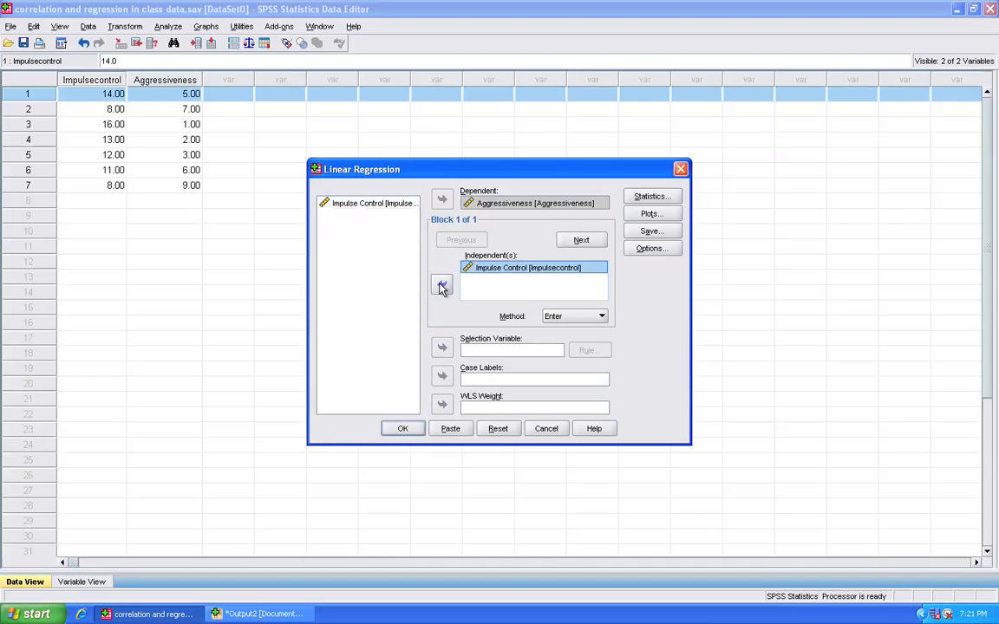
# Step: Add Descriptives to the statistics reported by the regression
pyautogui.click(653, 198)
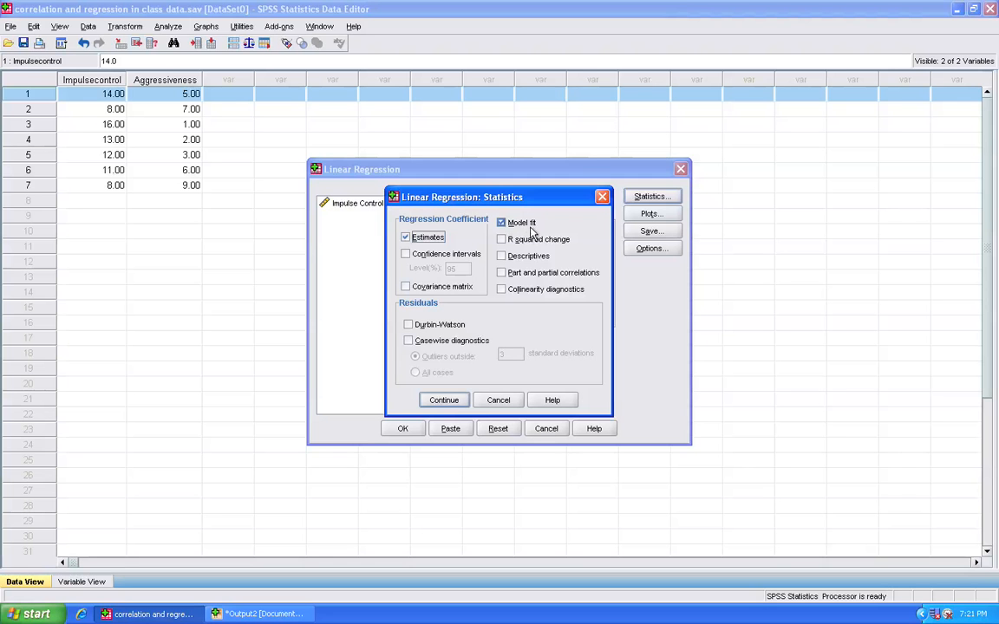
pyautogui.click(502, 258)
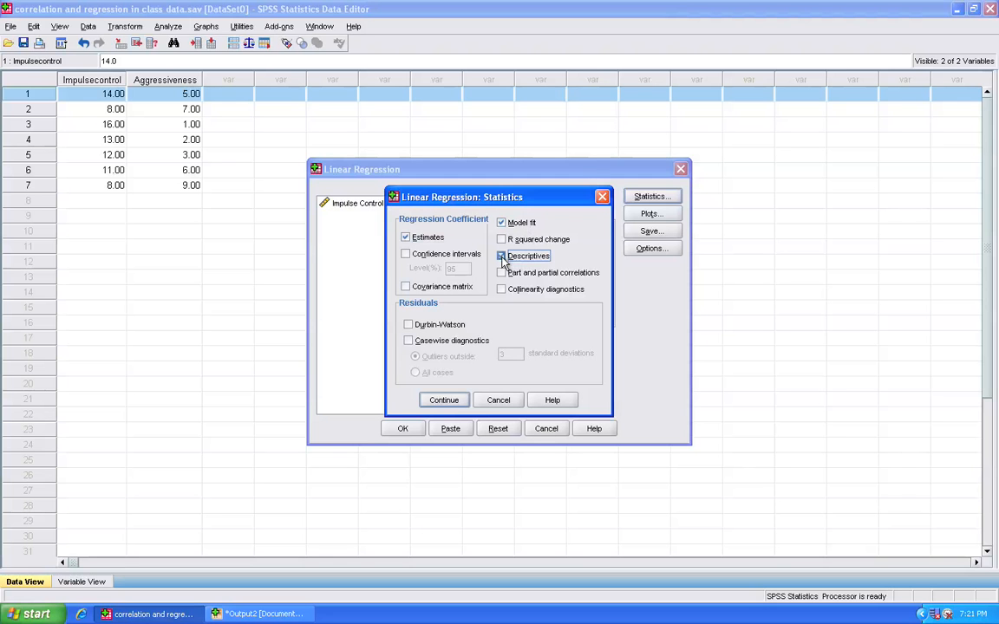
pyautogui.click(444, 402)
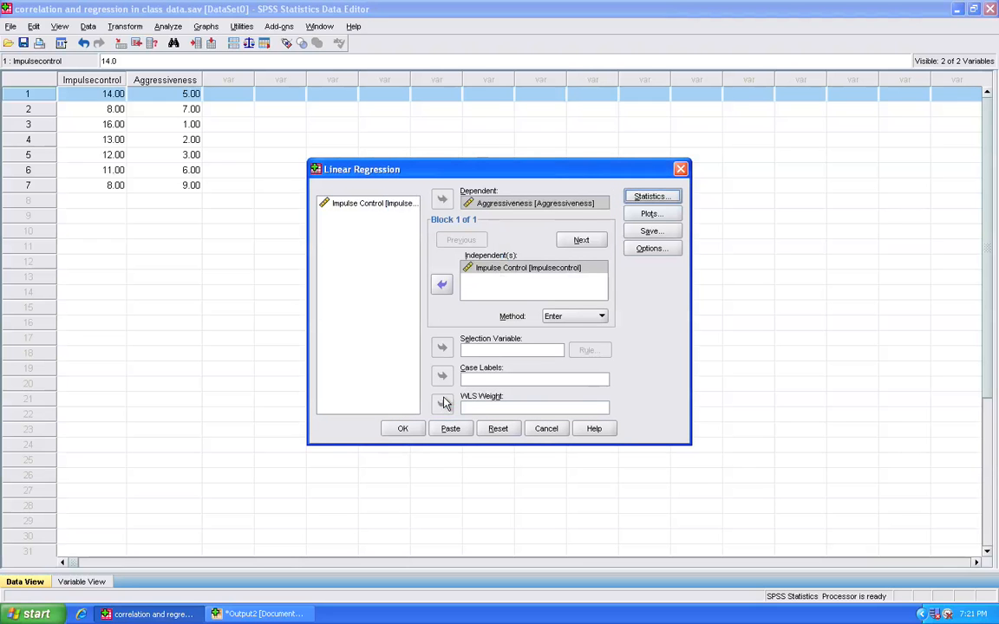
# Step: Define a residual scatterplot for the regression with *ZRESID on the Y axis and *ZPRED on the X axis
pyautogui.click(652, 215)
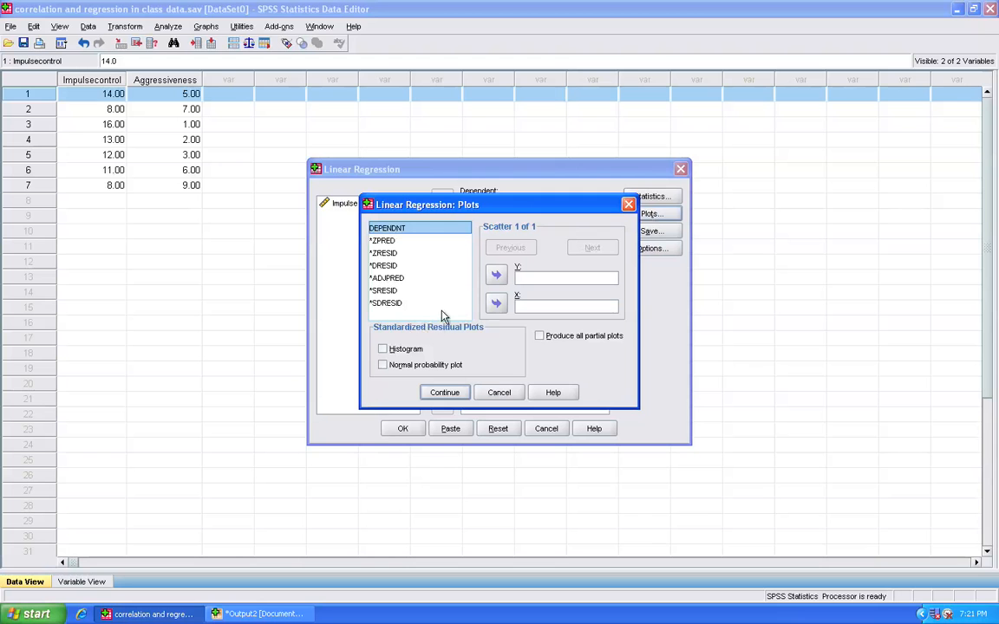
pyautogui.click(391, 253)
pyautogui.click(390, 253)
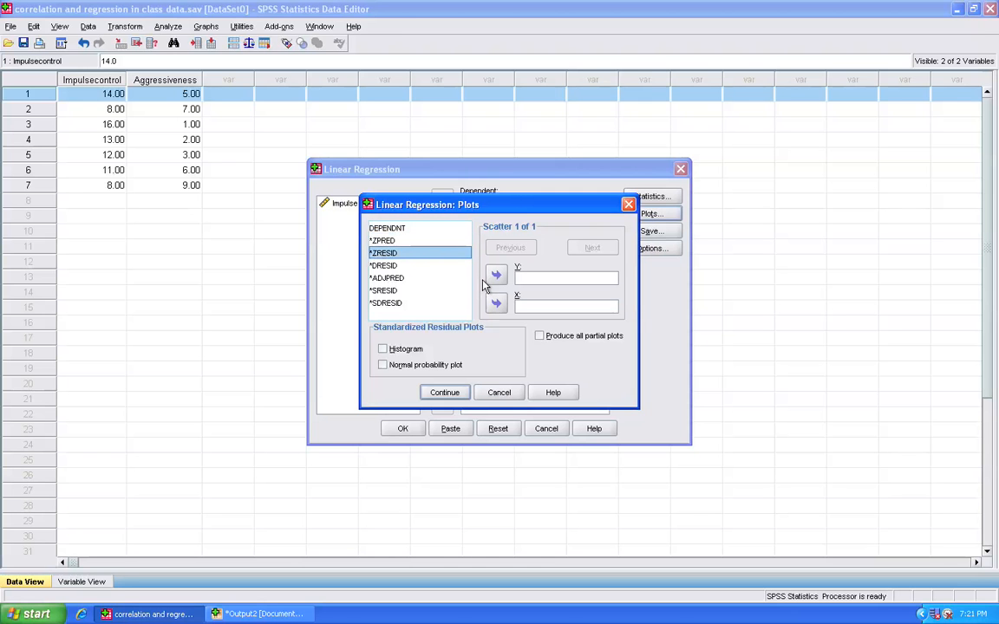
pyautogui.click(386, 255)
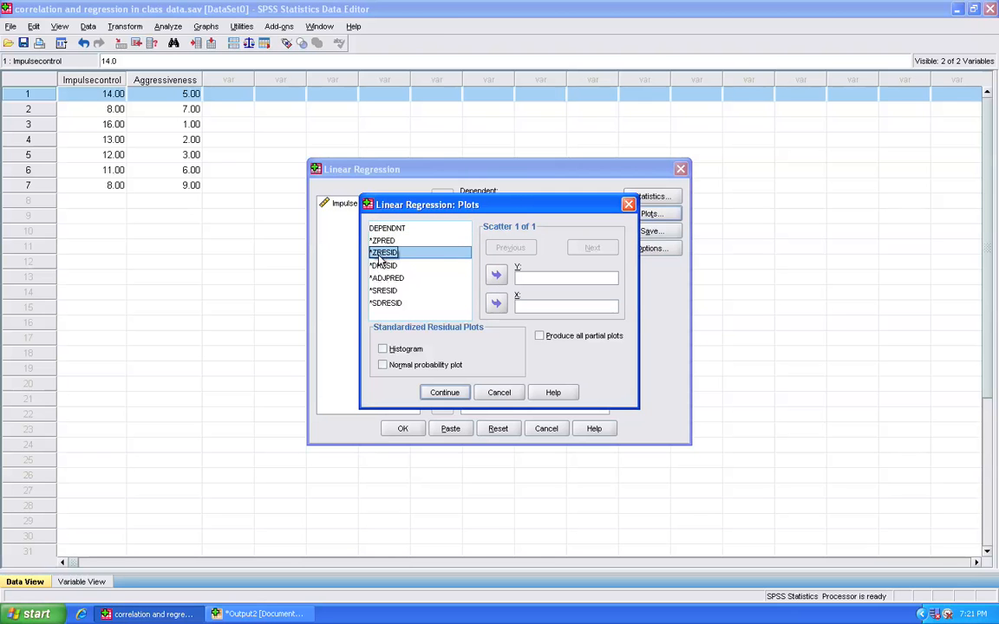
pyautogui.click(495, 276)
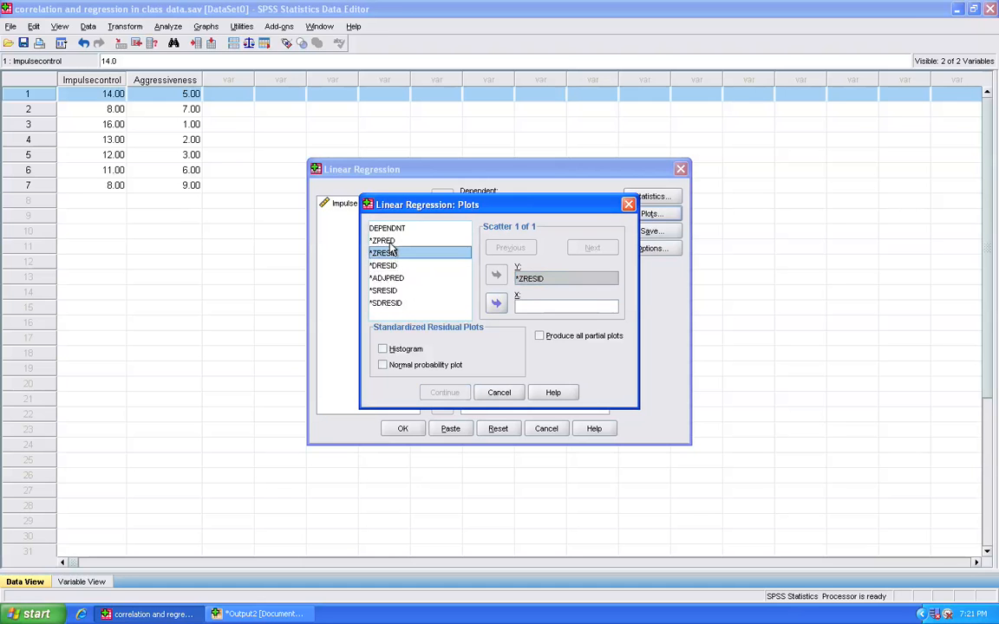
pyautogui.click(382, 241)
pyautogui.click(497, 305)
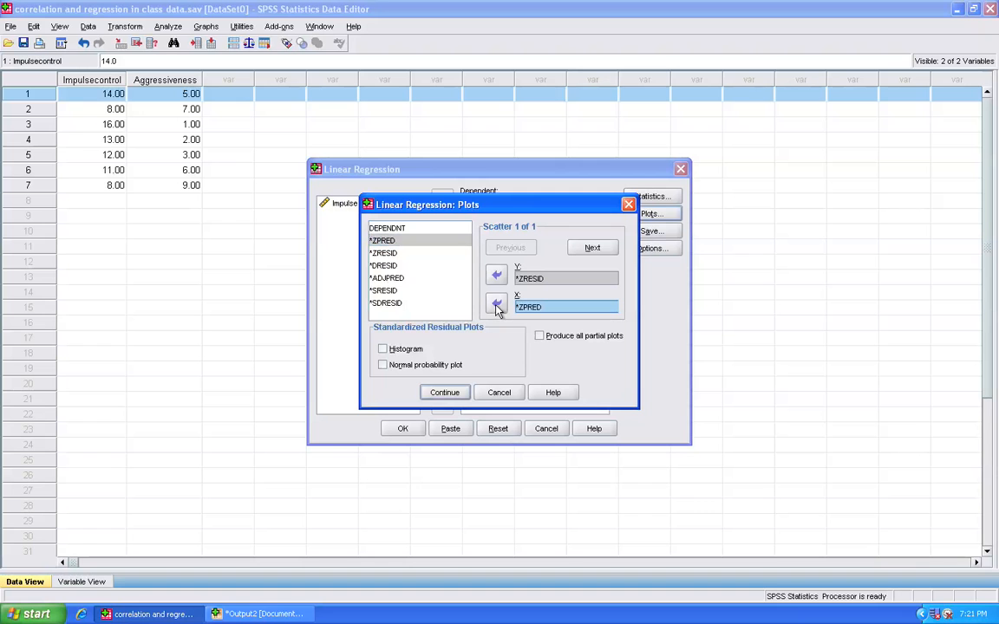
# Step: Request the histogram and normal probability plot of the standardized residuals and accept the plot settings
pyautogui.click(383, 349)
pyautogui.click(383, 365)
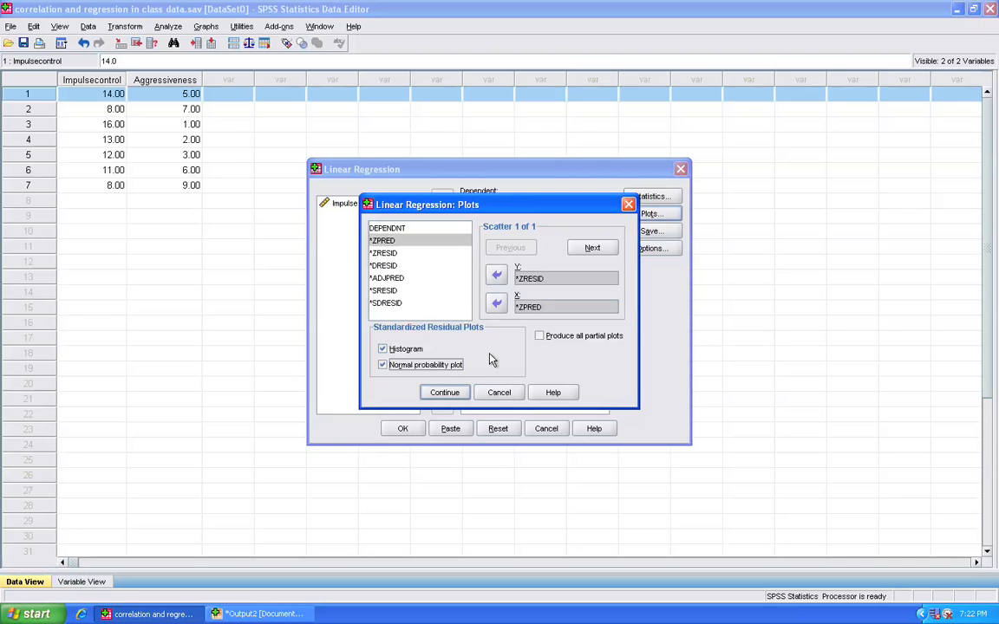
pyautogui.click(444, 395)
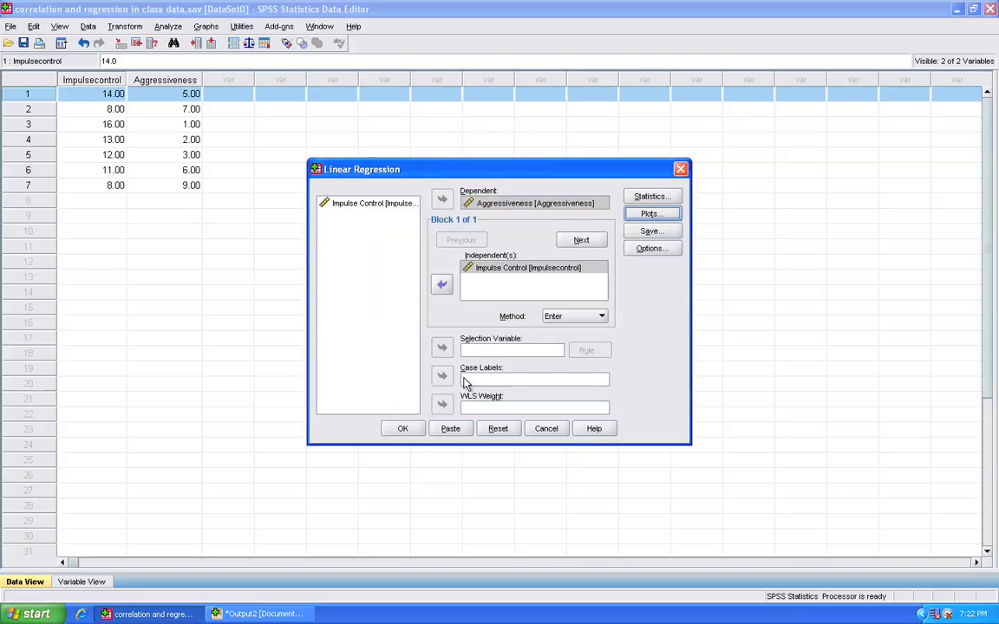
# Step: Review the regression's Save and Options settings, its assigned variables and its selected statistics without changing anything
pyautogui.click(655, 235)
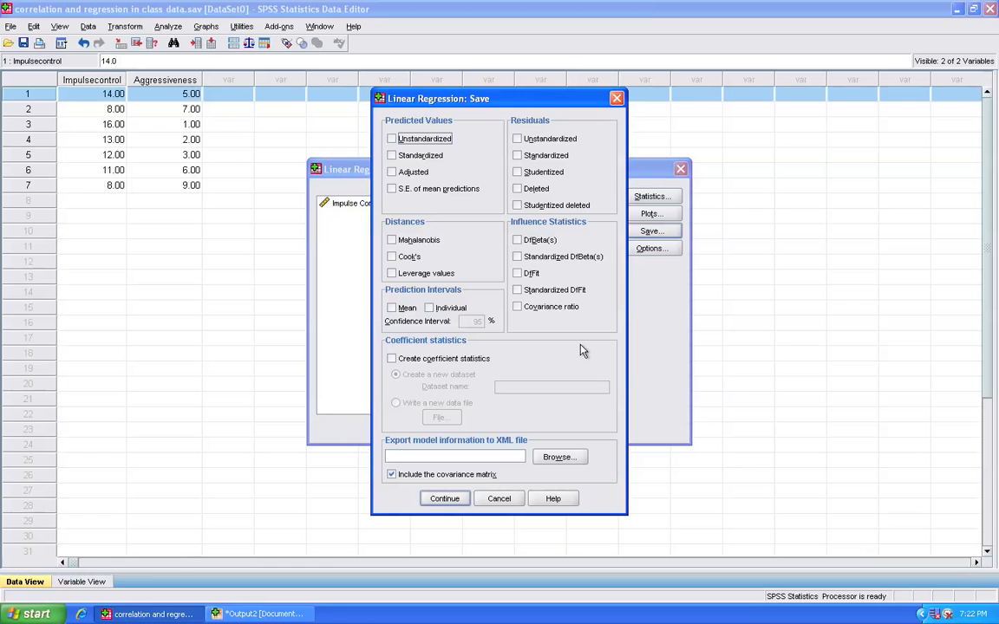
pyautogui.click(499, 501)
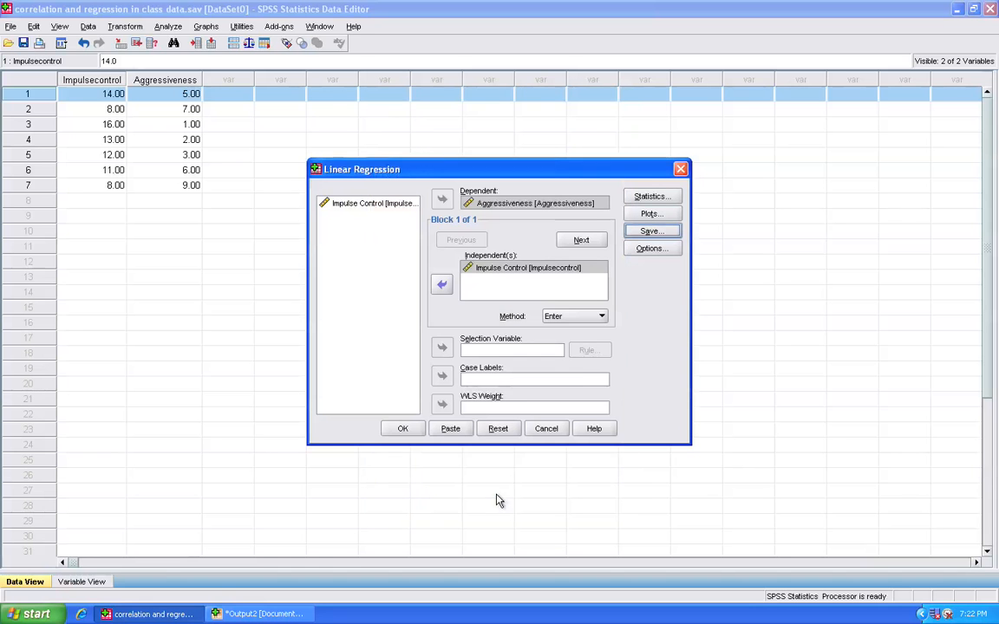
pyautogui.click(640, 252)
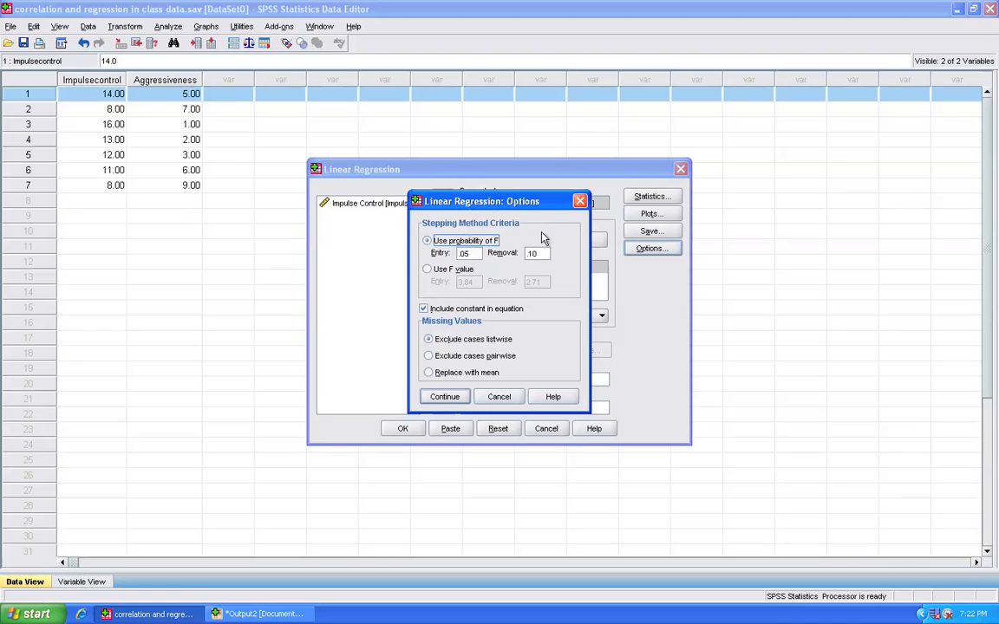
pyautogui.click(500, 397)
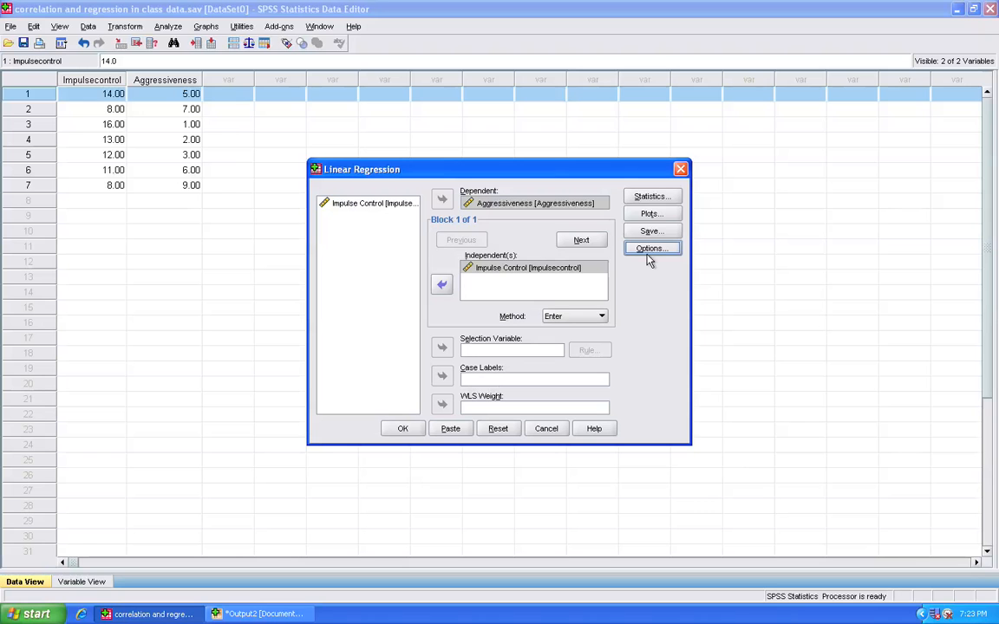
pyautogui.click(523, 208)
pyautogui.click(510, 276)
pyautogui.click(530, 278)
pyautogui.click(652, 197)
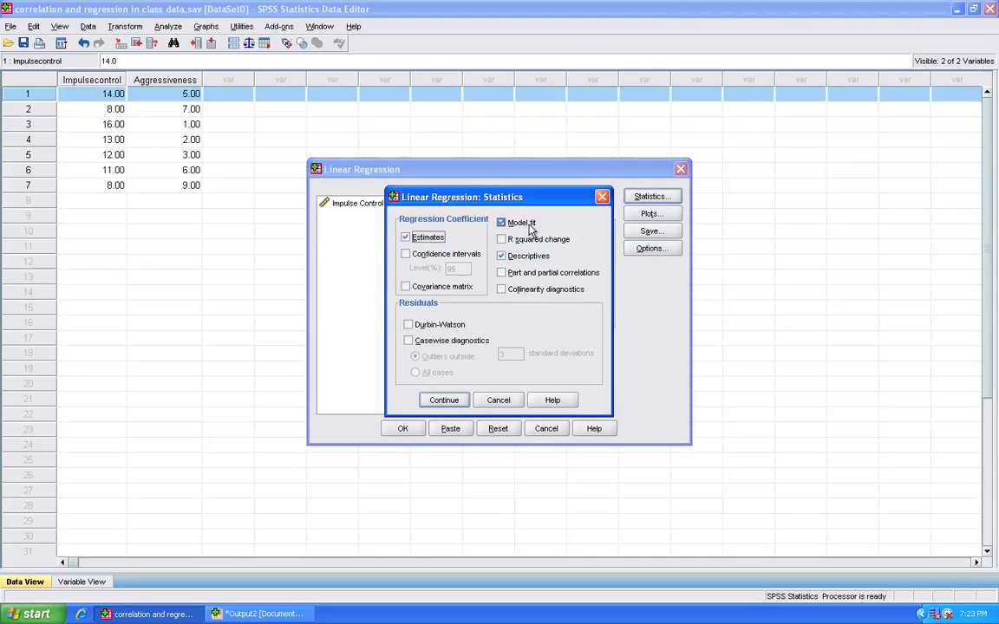
pyautogui.click(503, 398)
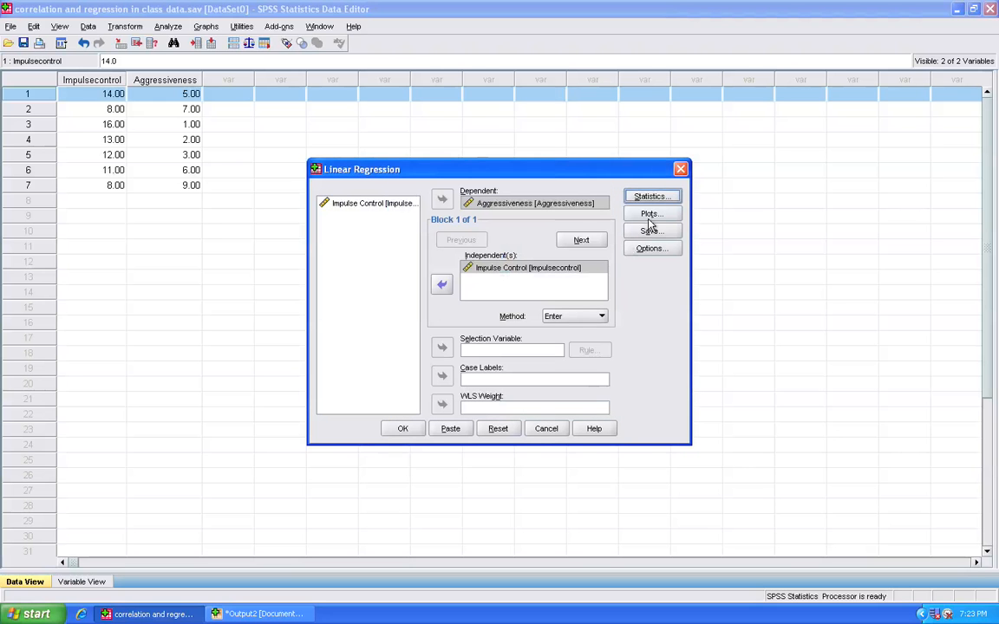
# Step: Recheck the plot settings, run the linear regression and switch to the output viewer
pyautogui.click(650, 216)
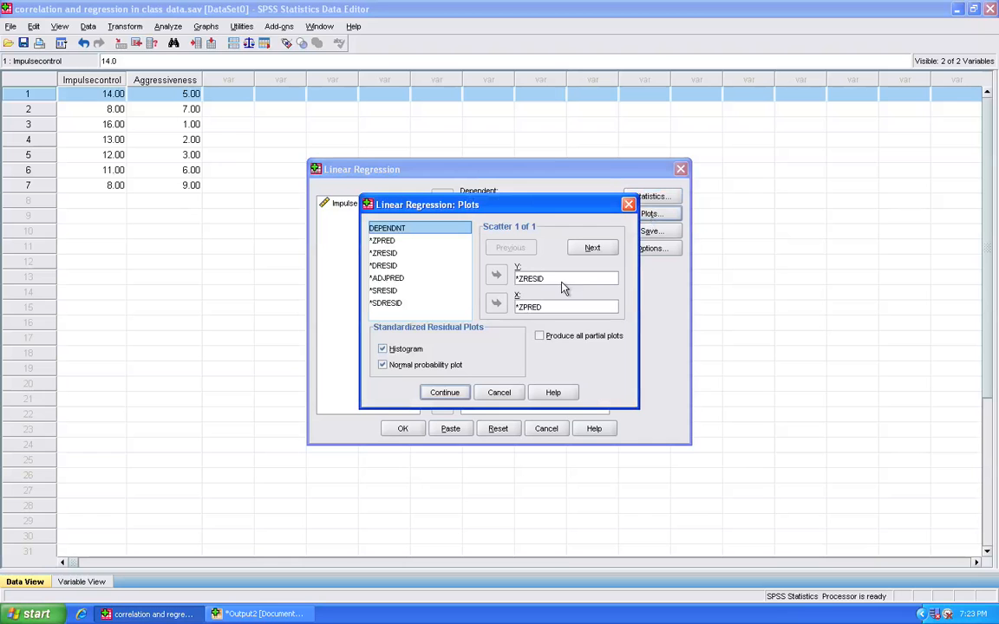
pyautogui.click(446, 394)
pyautogui.click(406, 431)
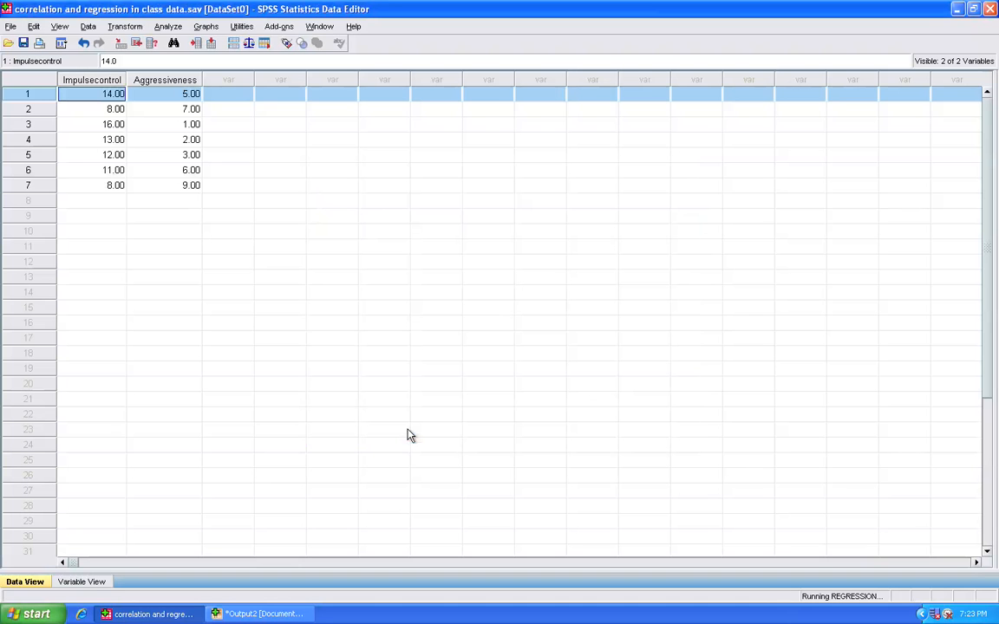
pyautogui.click(278, 614)
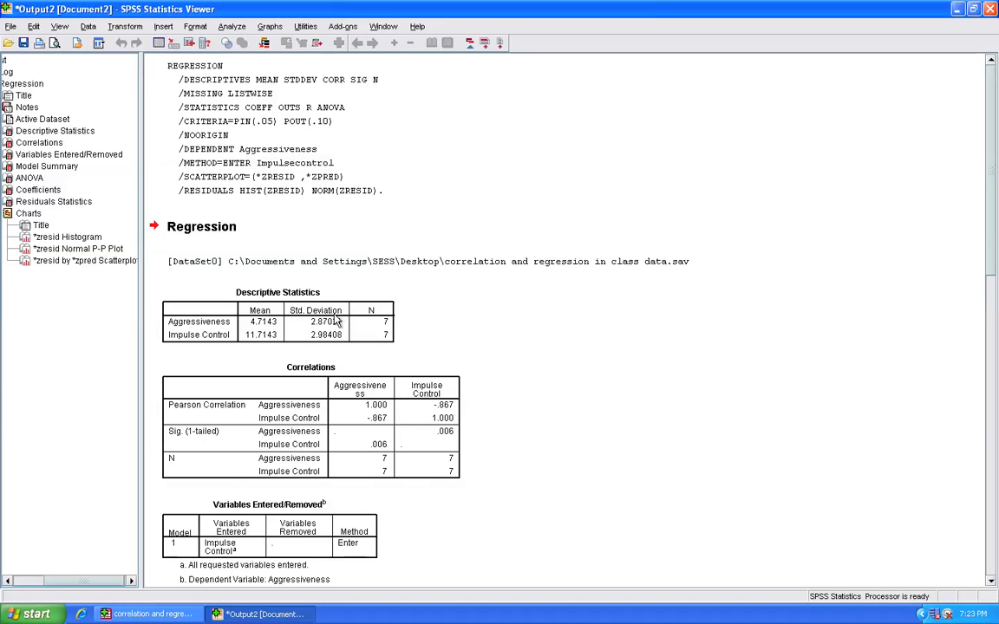
# Step: Examine the Descriptive Statistics, Correlations, Coefficients and Model Summary tables in the regression output
pyautogui.click(329, 323)
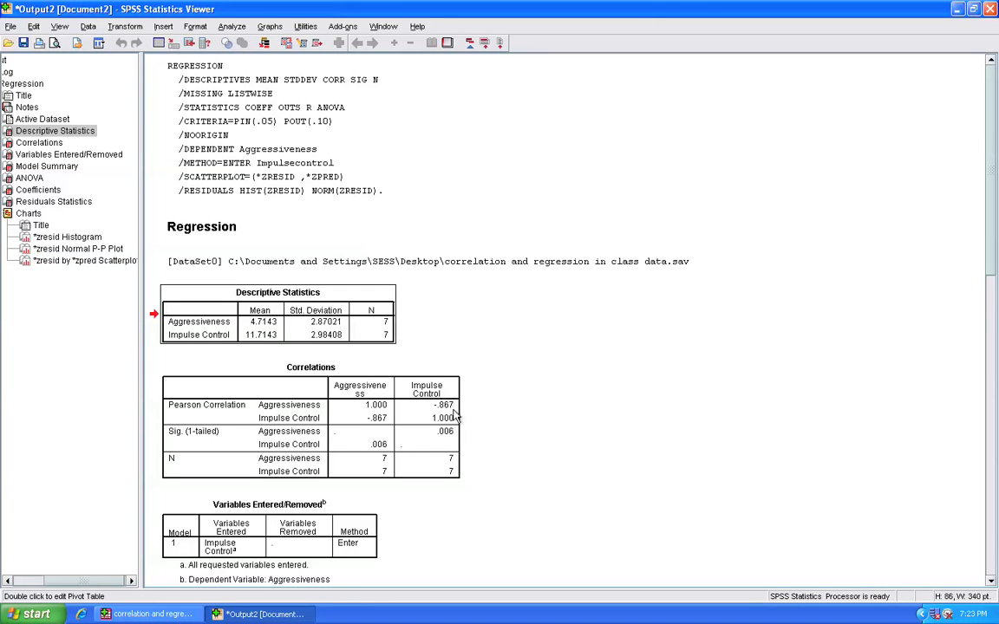
pyautogui.click(449, 419)
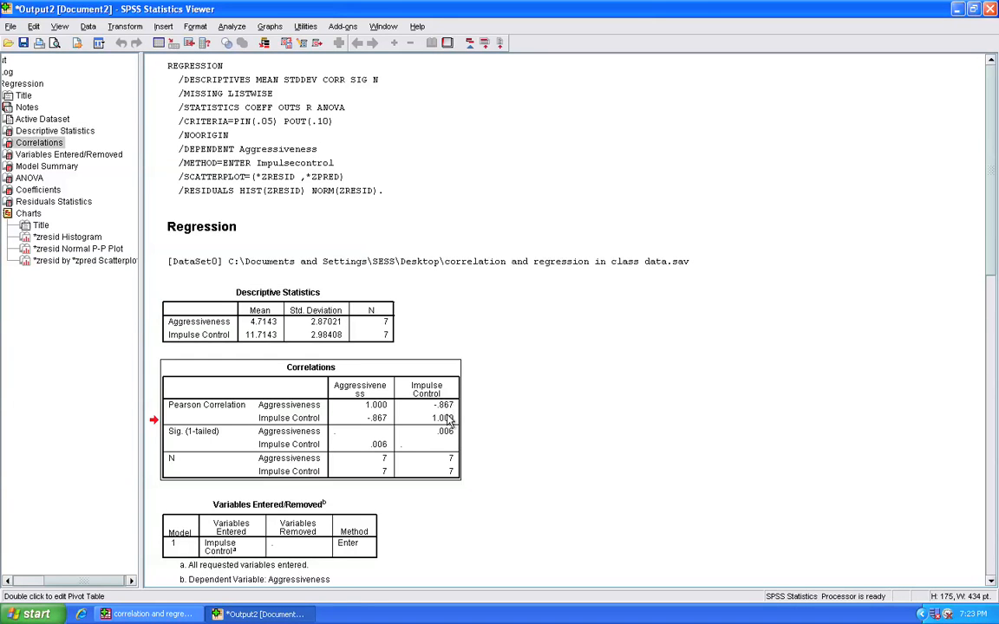
pyautogui.click(993, 581)
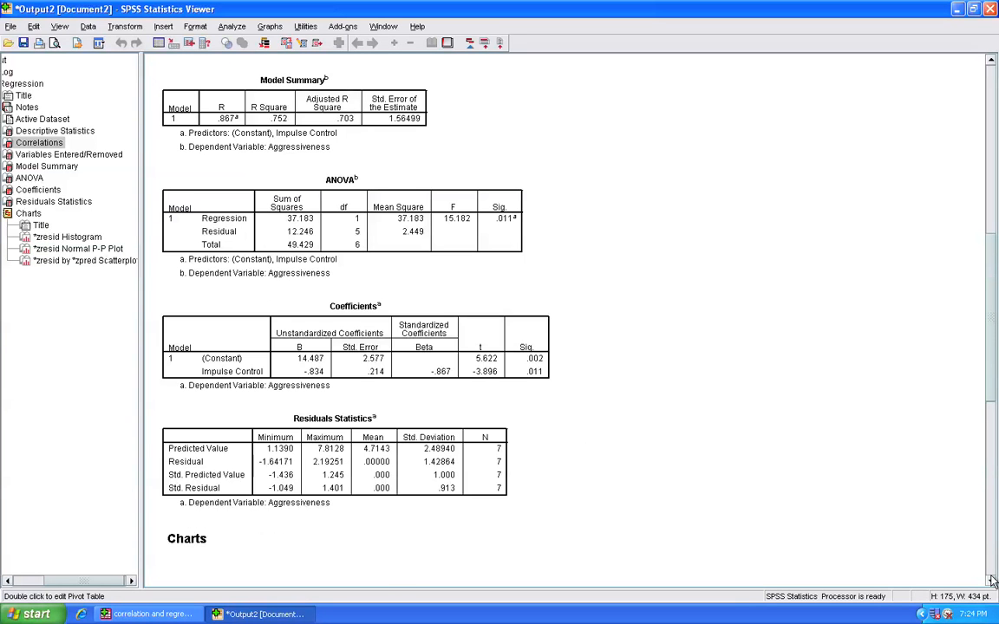
pyautogui.click(398, 364)
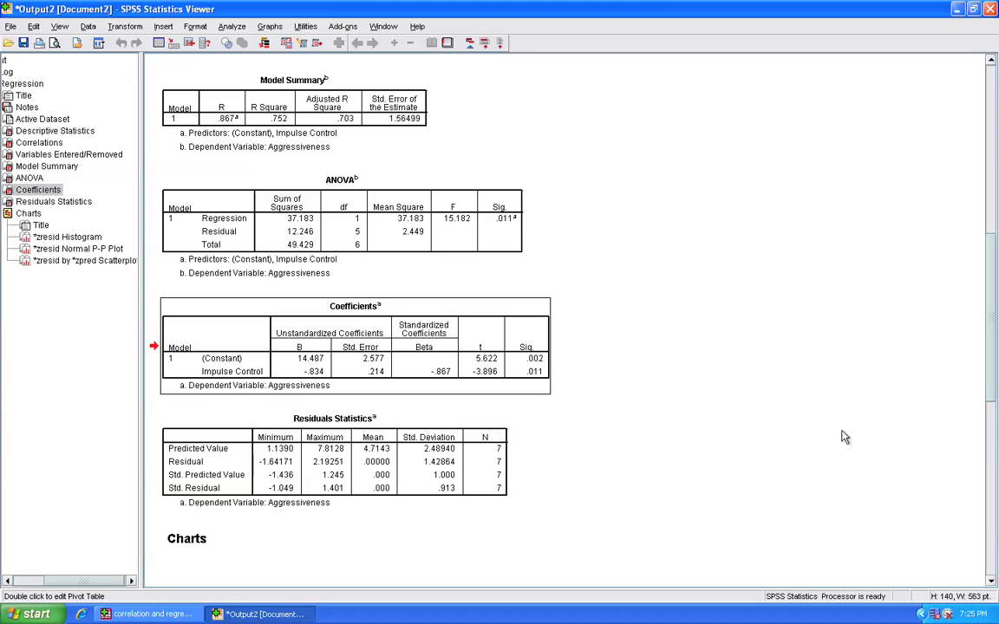
pyautogui.click(983, 281)
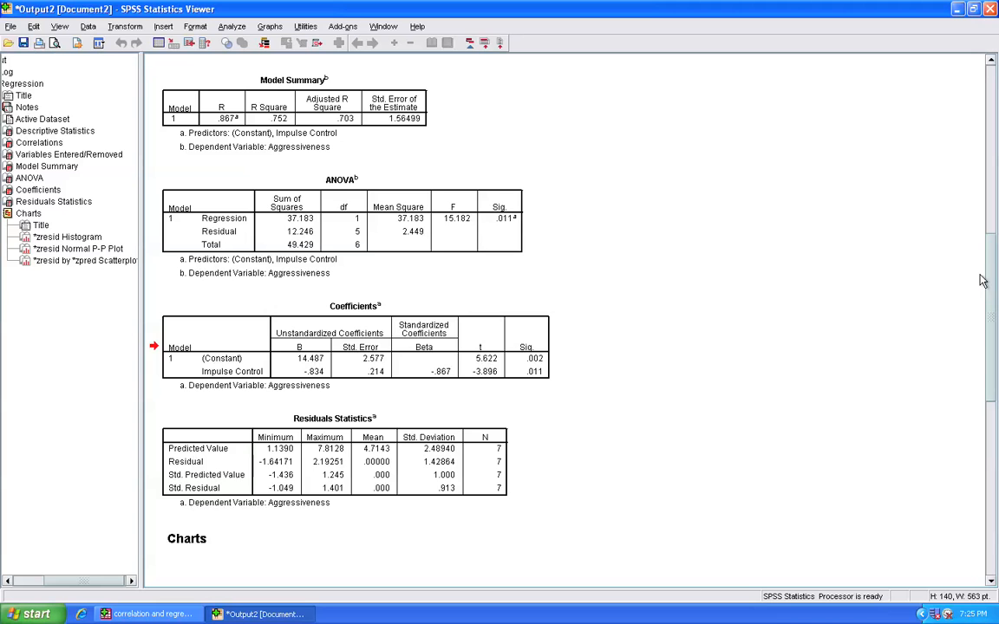
pyautogui.click(991, 60)
pyautogui.click(991, 60)
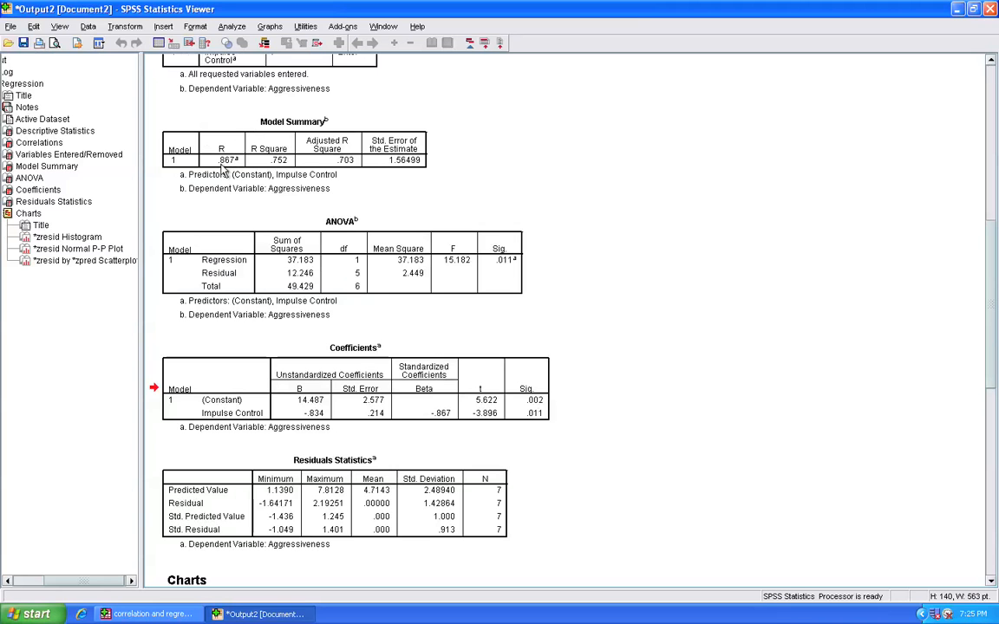
pyautogui.click(278, 169)
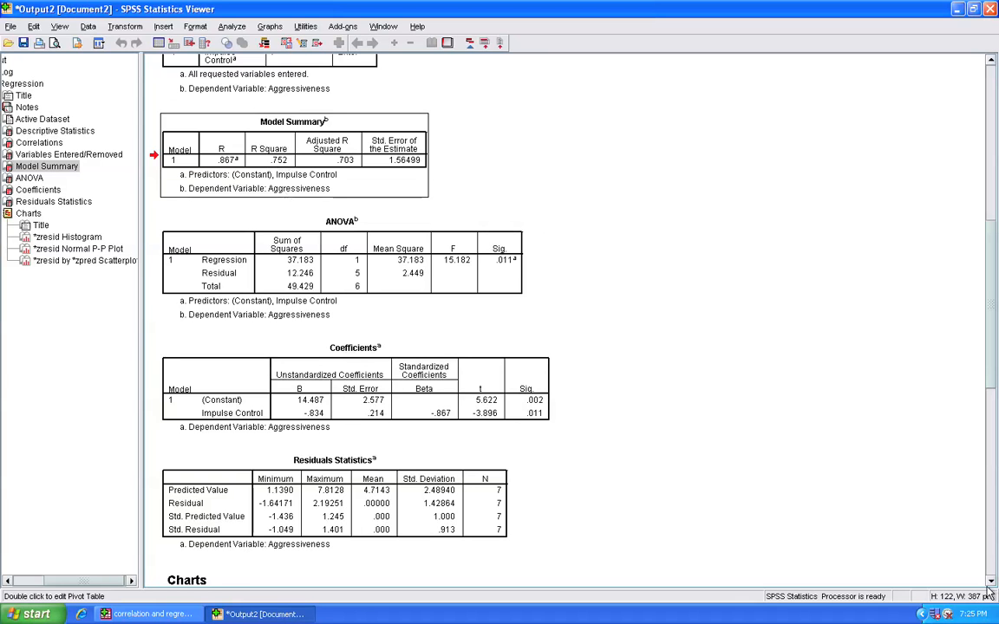
# Step: Examine the standardized residual histogram and the normal P-P plot in the regression output's charts
pyautogui.moveTo(994, 586); pyautogui.dragTo(994, 586)
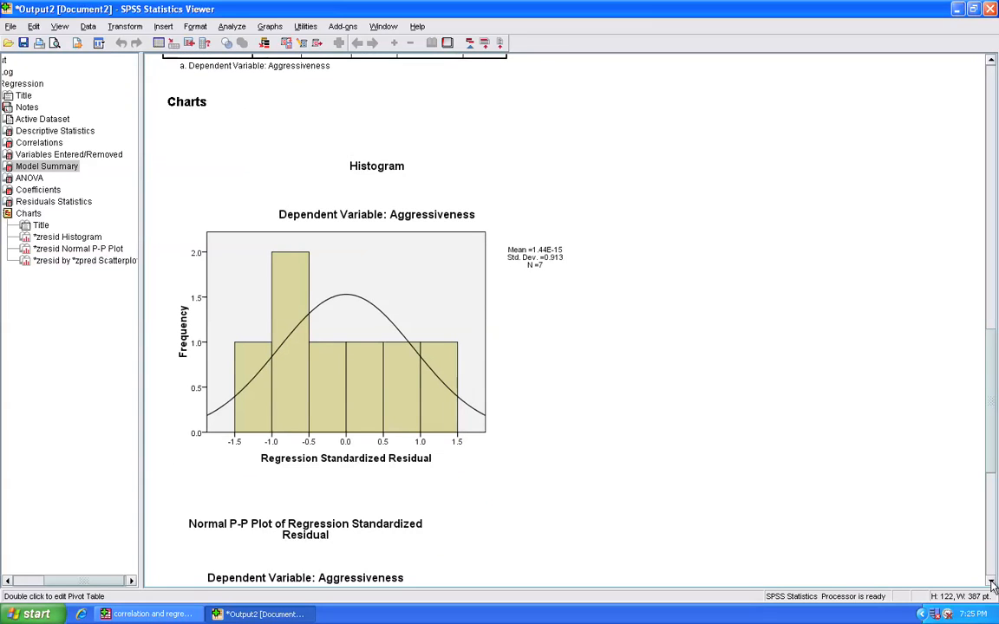
pyautogui.click(460, 426)
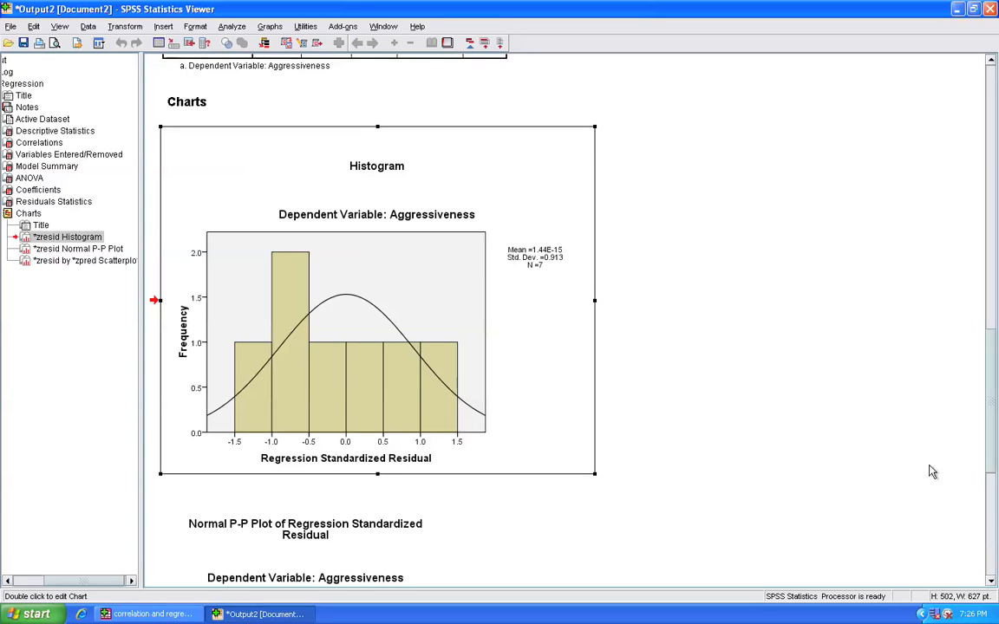
pyautogui.scroll(-5, 988, 578)
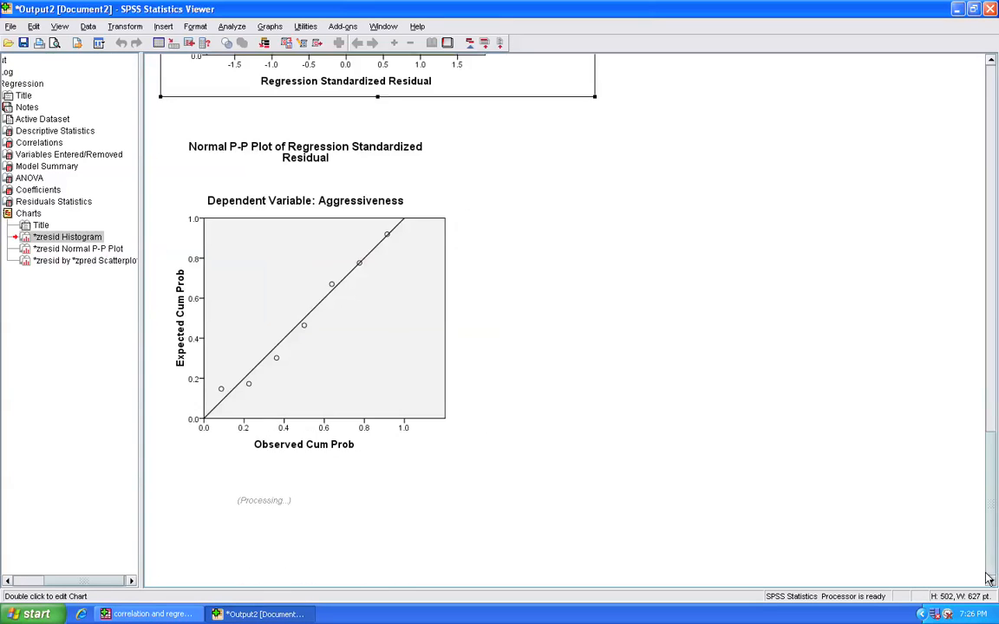
pyautogui.click(379, 350)
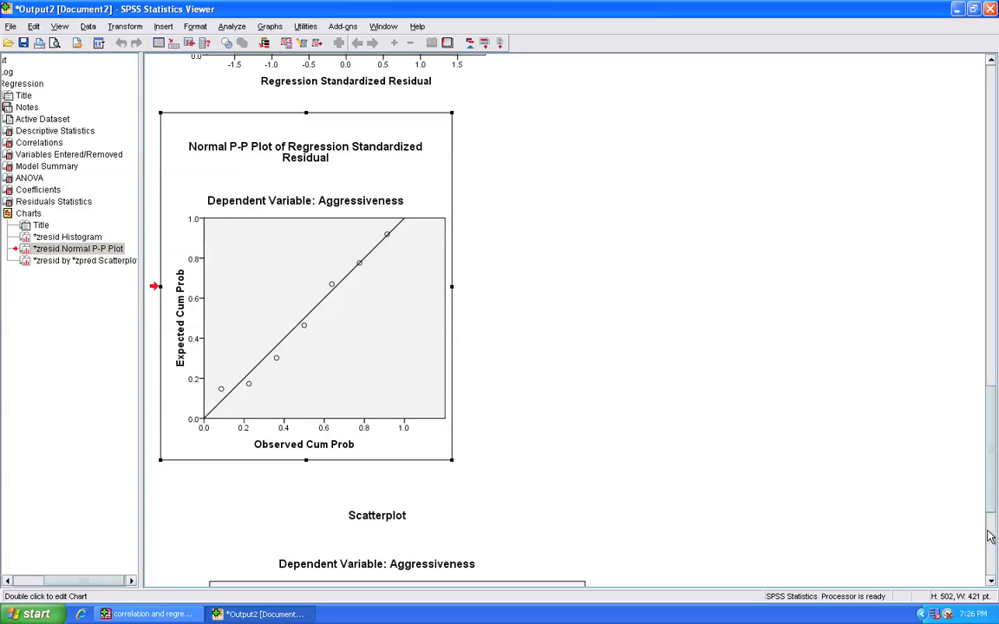
# Step: Examine the scatterplot of standardized residuals against standardized predicted values for Aggressiveness
pyautogui.click(991, 580)
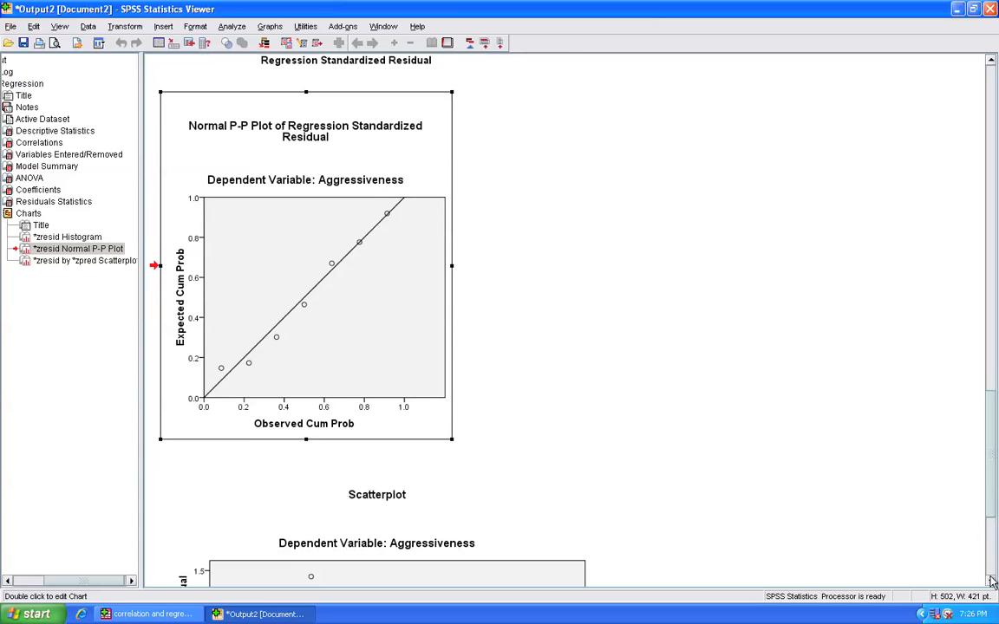
pyautogui.click(991, 581)
pyautogui.click(991, 580)
pyautogui.click(991, 580)
pyautogui.click(991, 580)
pyautogui.click(991, 580)
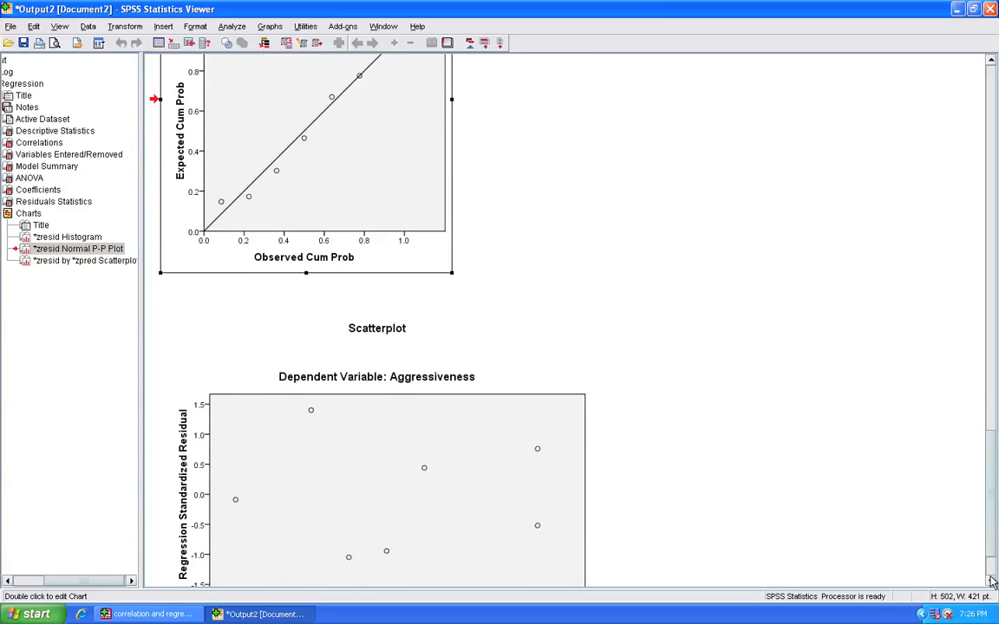
pyautogui.click(992, 581)
pyautogui.click(992, 580)
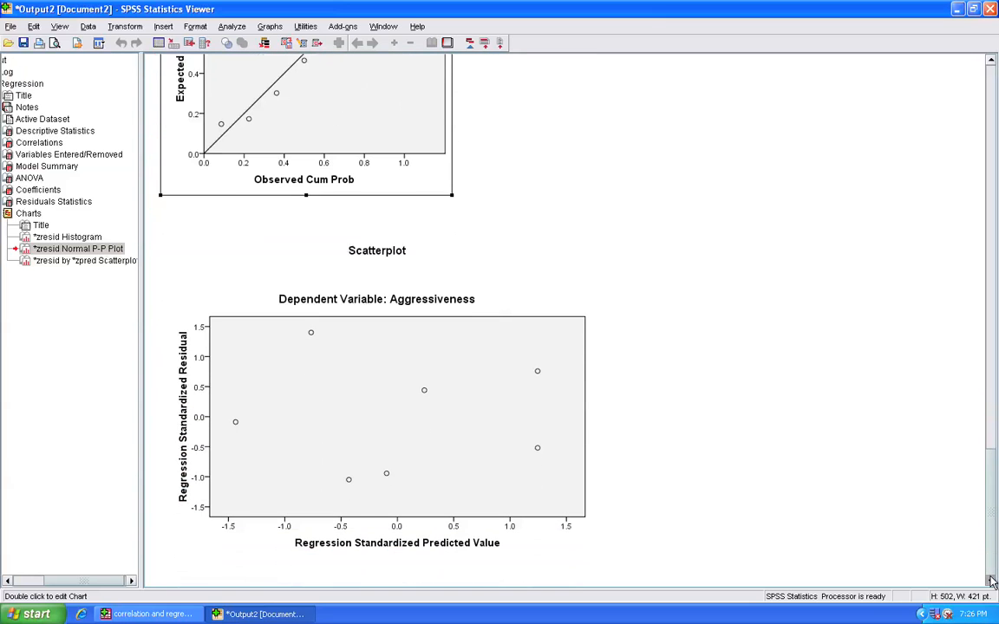
pyautogui.click(483, 452)
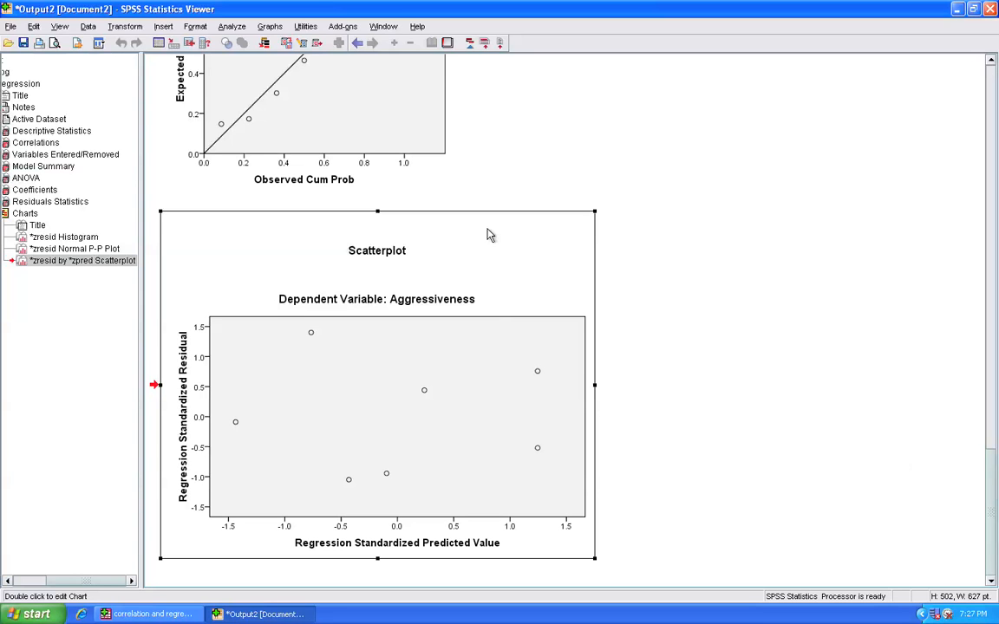
# Step: Reopen the linear regression setup and review its dependent variable Aggressiveness and independent variable Impulse Control
pyautogui.click(237, 28)
pyautogui.moveTo(254, 123)
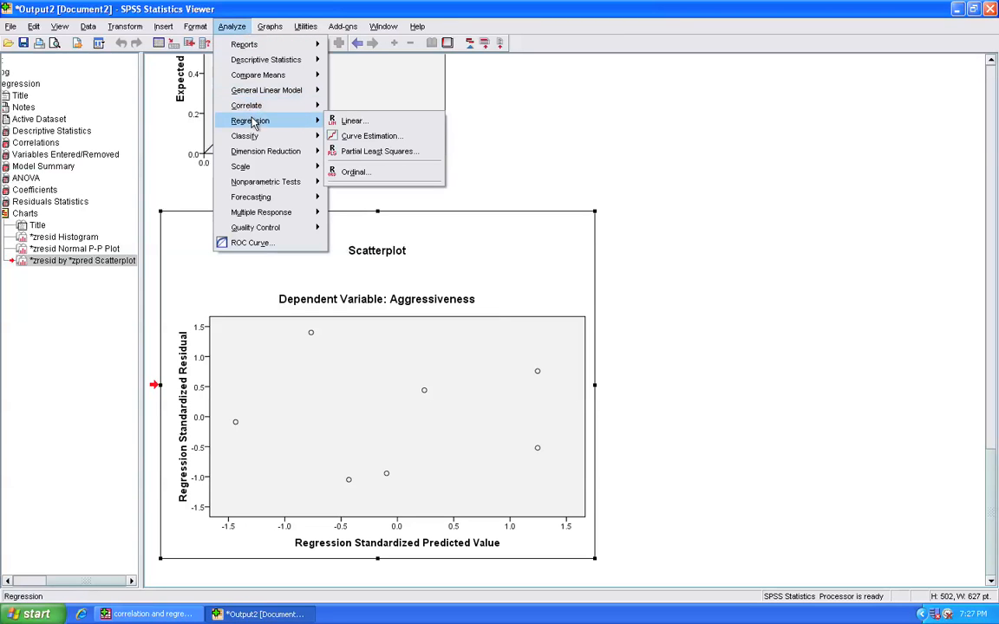
pyautogui.click(346, 122)
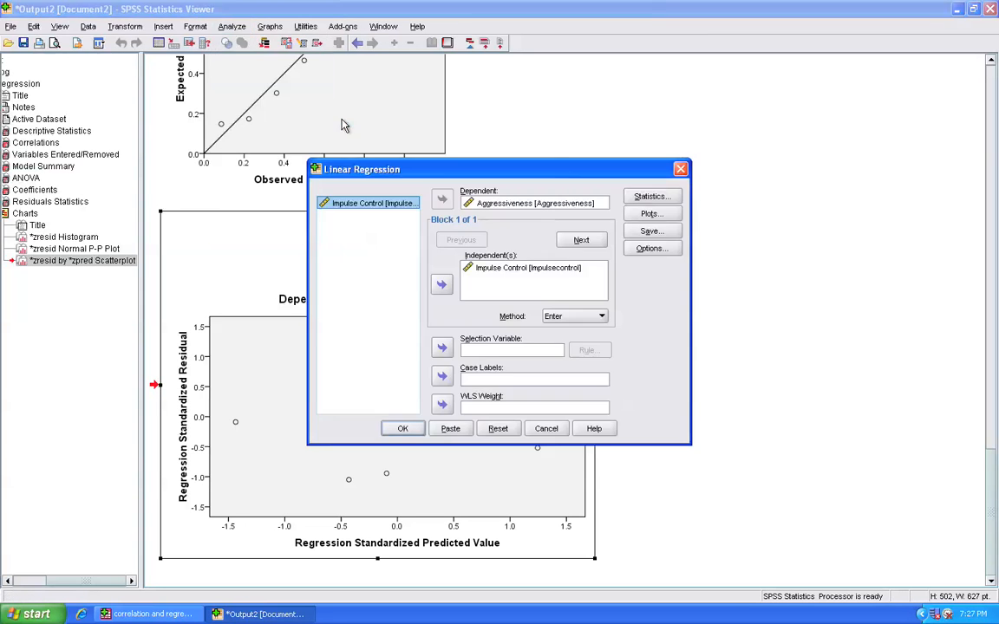
pyautogui.click(484, 201)
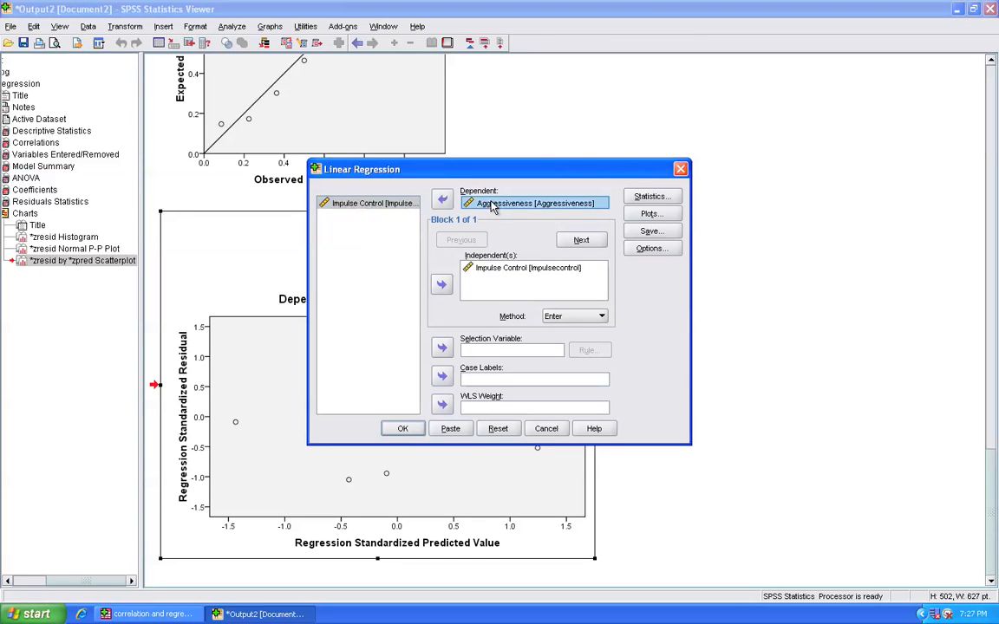
pyautogui.click(492, 269)
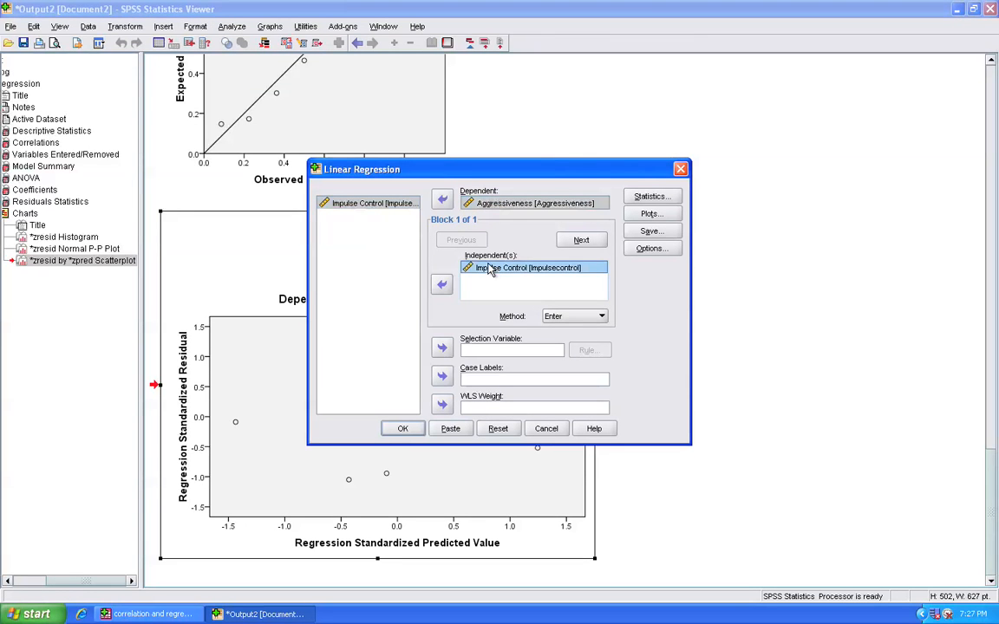
# Step: Review the regression's selected statistics and residual plot settings, then close the setup without rerunning the analysis
pyautogui.click(650, 196)
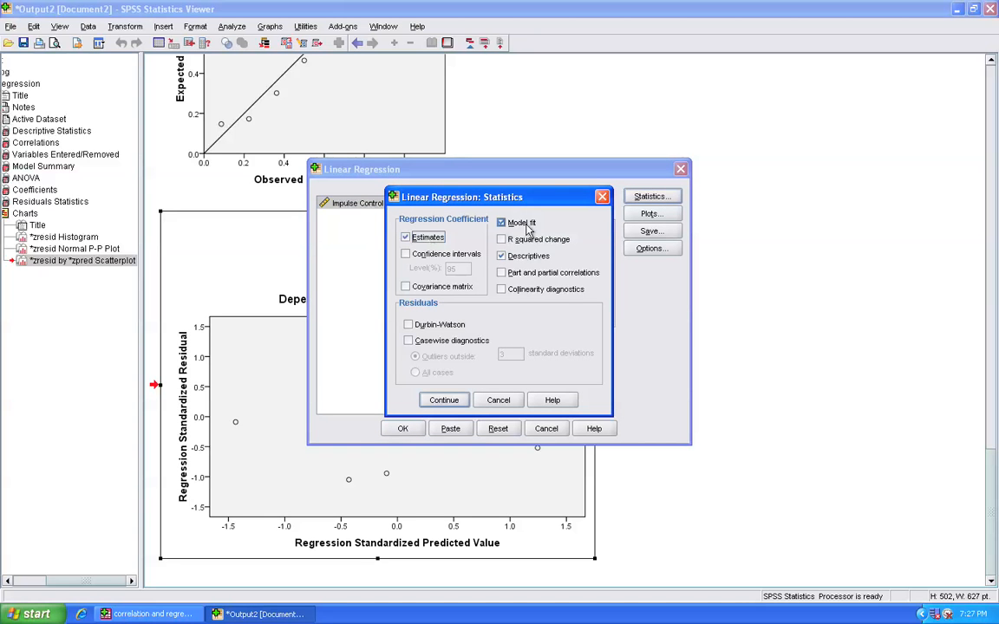
pyautogui.click(499, 401)
pyautogui.click(653, 217)
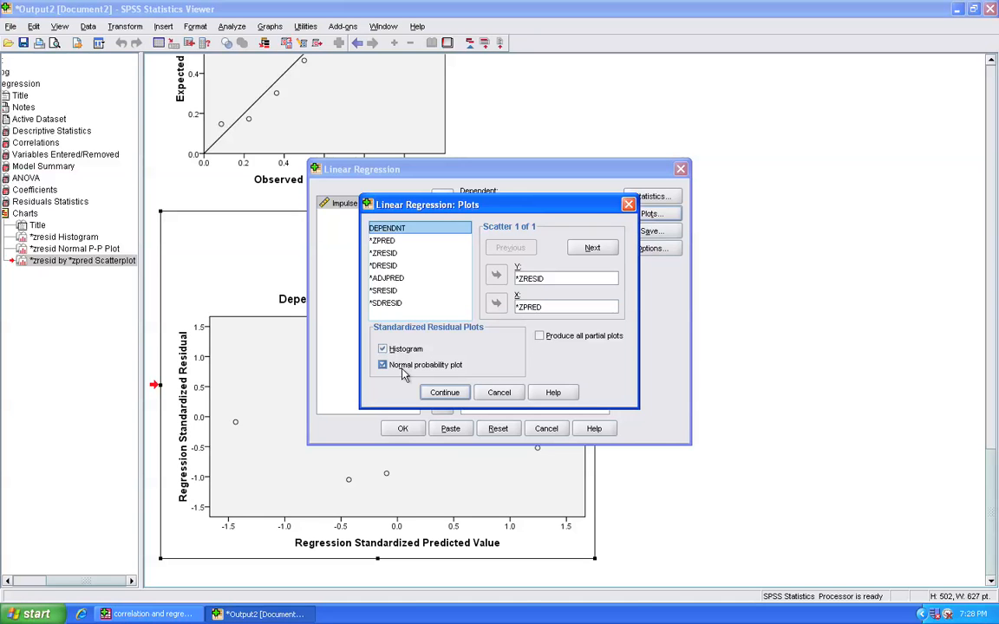
pyautogui.click(497, 395)
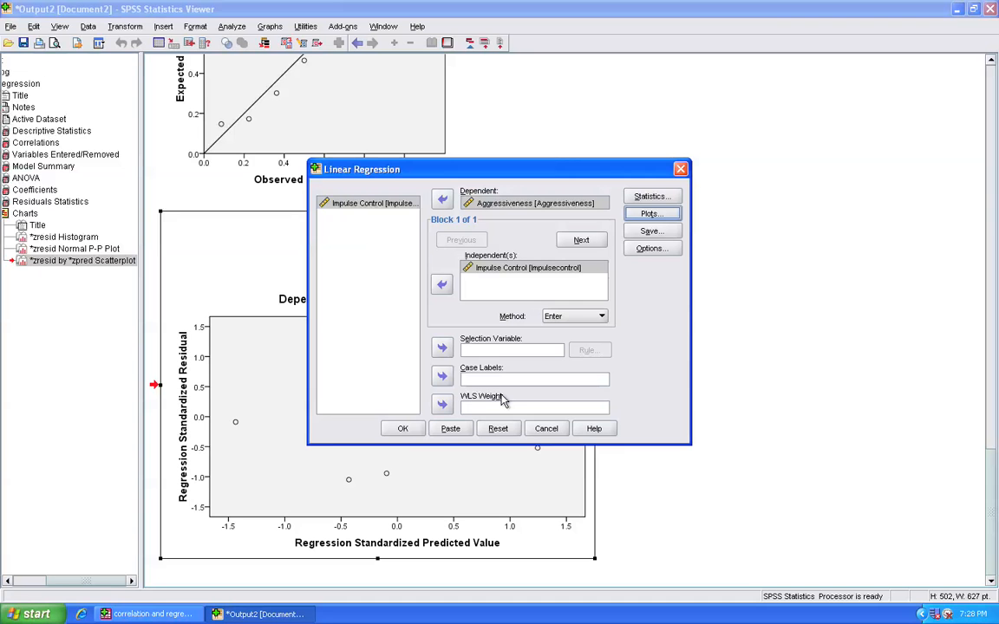
pyautogui.click(548, 429)
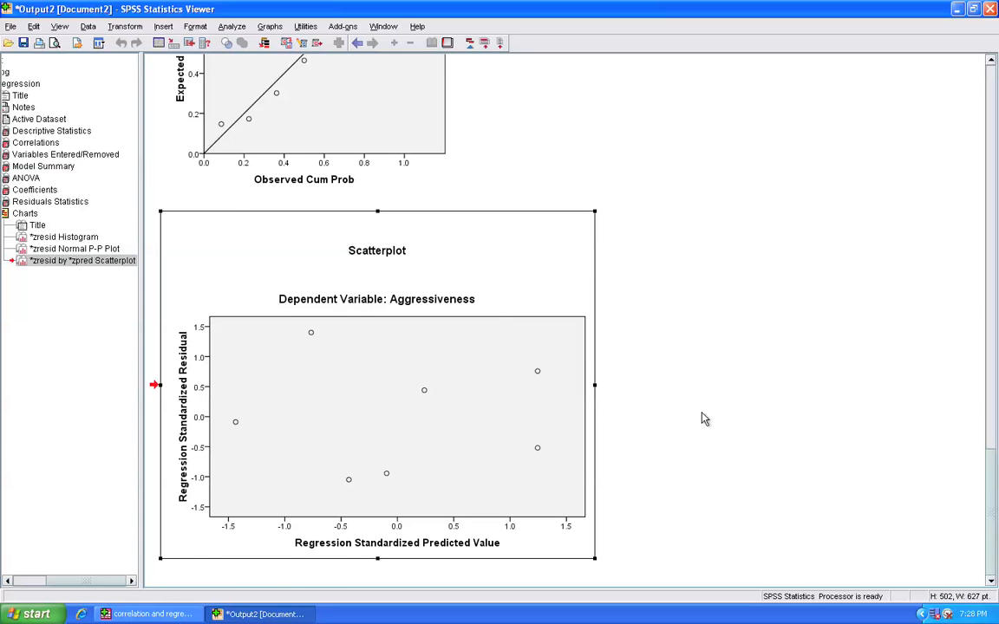
pyautogui.scroll(1, 704, 419)
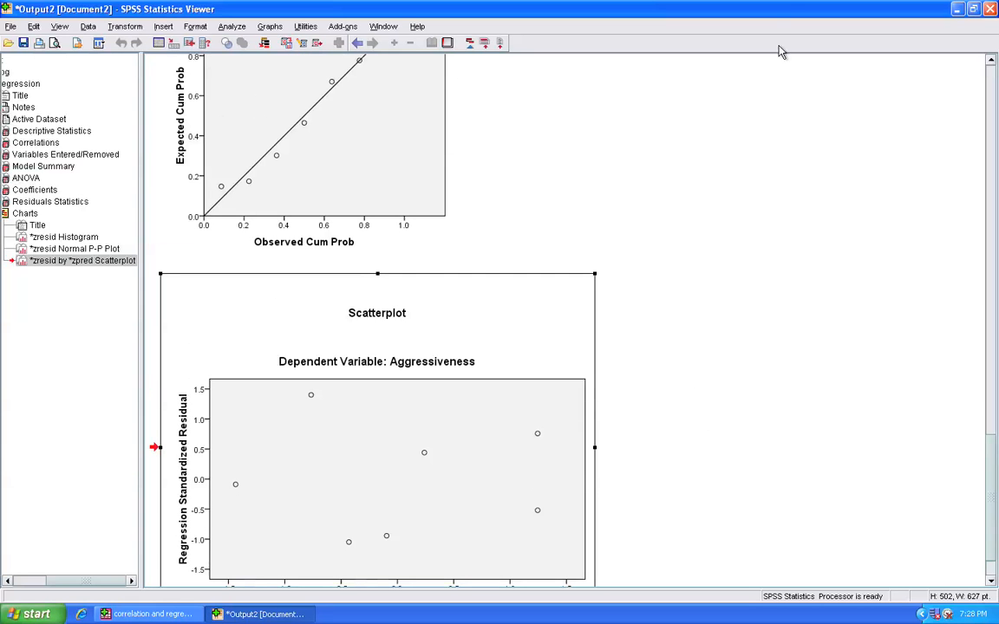
pyautogui.moveTo(713, 5)
pyautogui.click(778, 8)
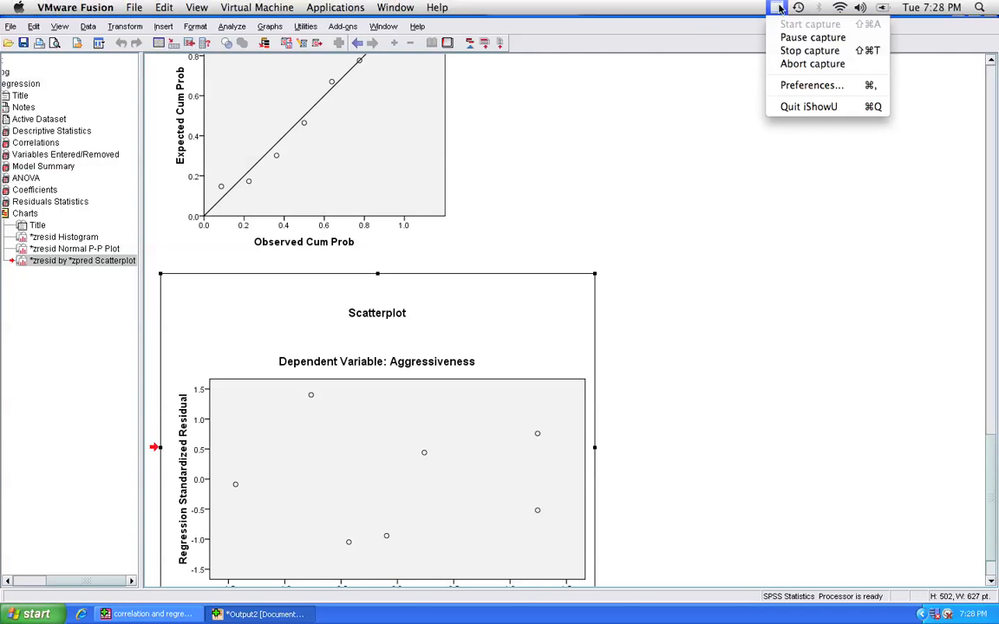